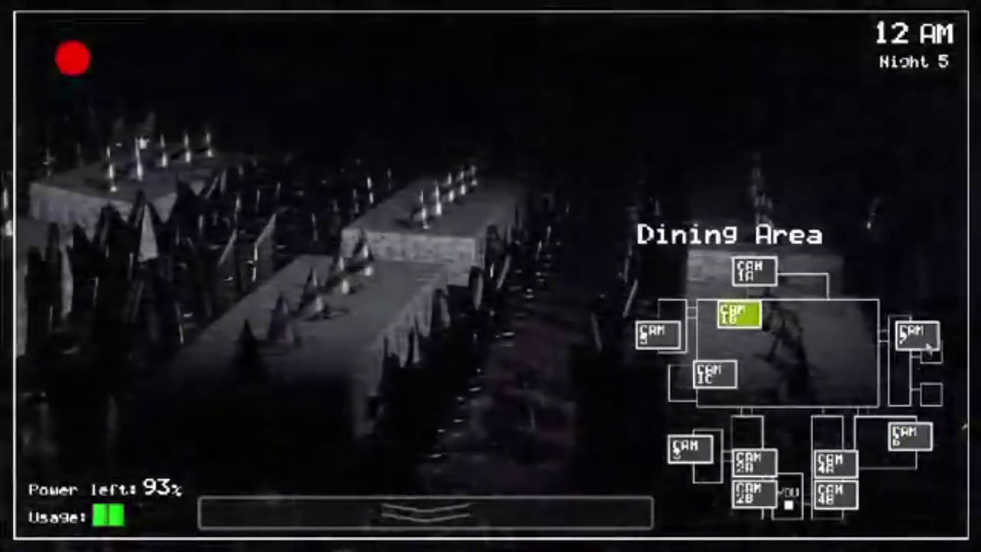
click(923, 338)
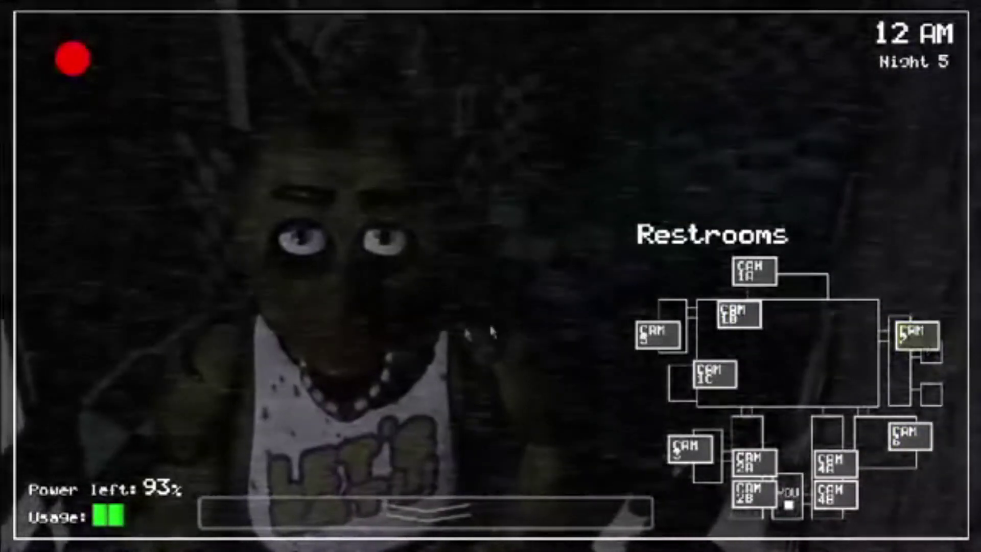